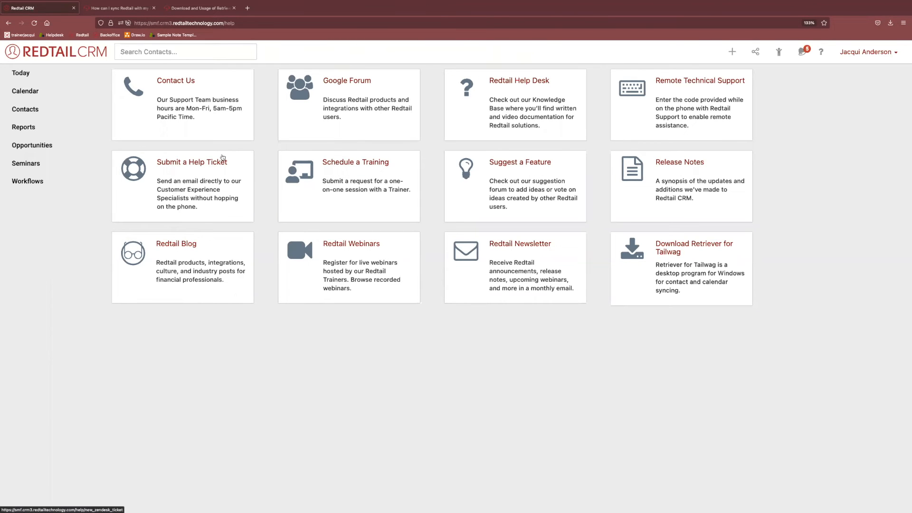
Go to the integrations page and open the settings of the Retriever Cloud integration
{"action": "left_click", "coordinate": [866, 55]}
{"action": "left_click", "coordinate": [853, 148]}
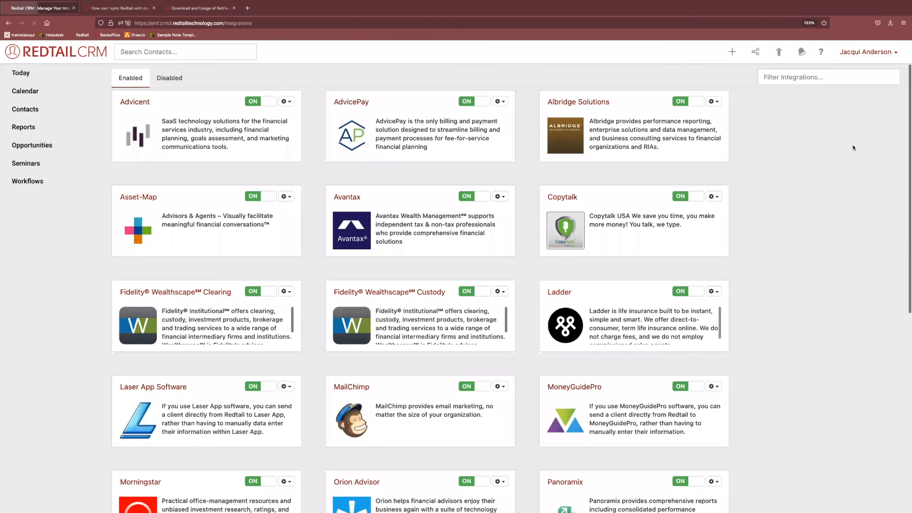
{"action": "scroll", "coordinate": [787, 232], "scroll_direction": "down", "scroll_amount": 7}
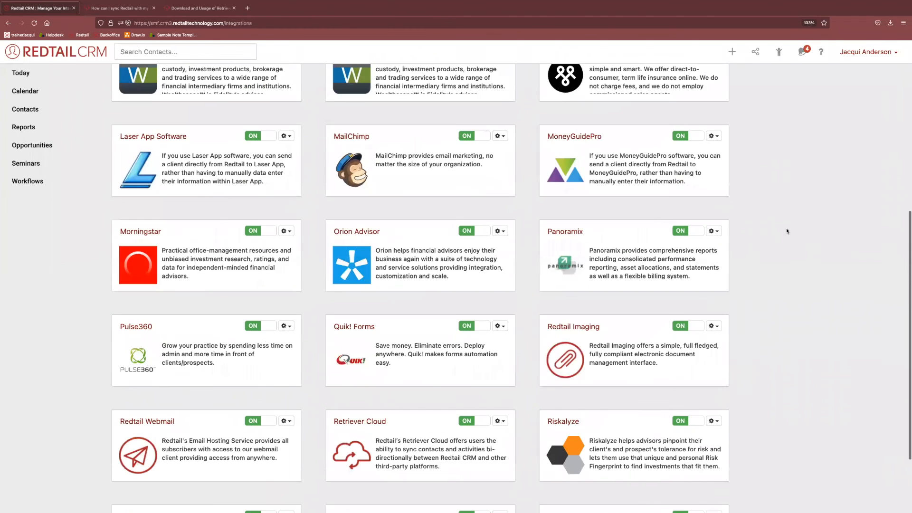
{"action": "left_click_drag", "start_coordinate": [334, 330], "coordinate": [385, 329]}
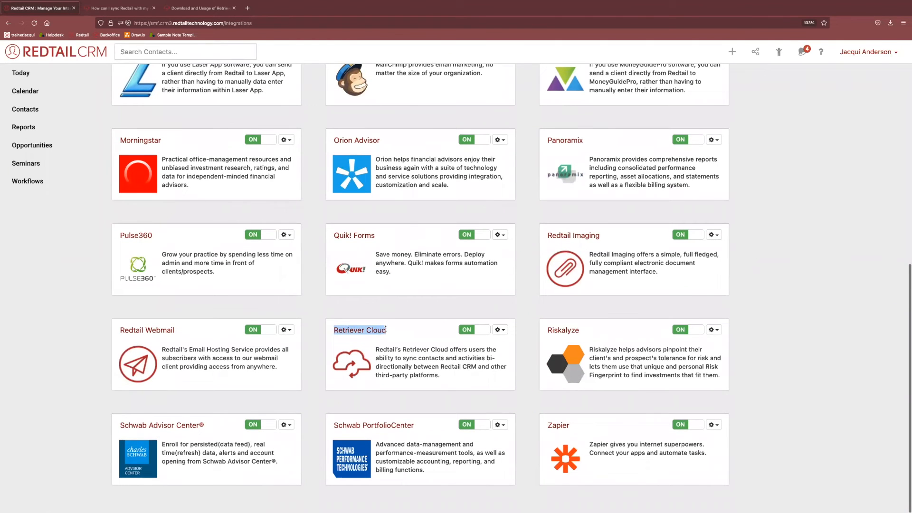
{"action": "left_click", "coordinate": [499, 330]}
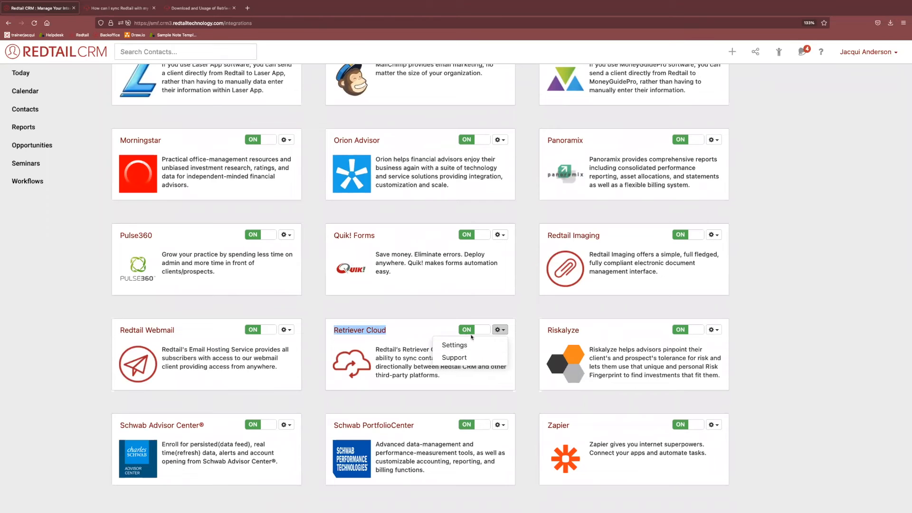
{"action": "left_click", "coordinate": [459, 346]}
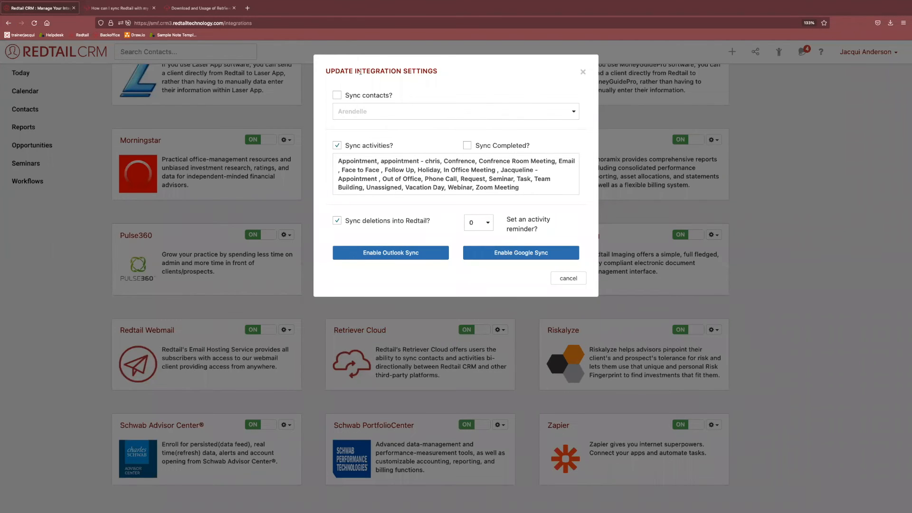
Enable contact sync, review the contact groups available for syncing, and switch contact sync off again
{"action": "left_click_drag", "start_coordinate": [347, 96], "coordinate": [403, 96]}
{"action": "left_click", "coordinate": [368, 98]}
{"action": "left_click", "coordinate": [338, 96]}
{"action": "left_click", "coordinate": [354, 111]}
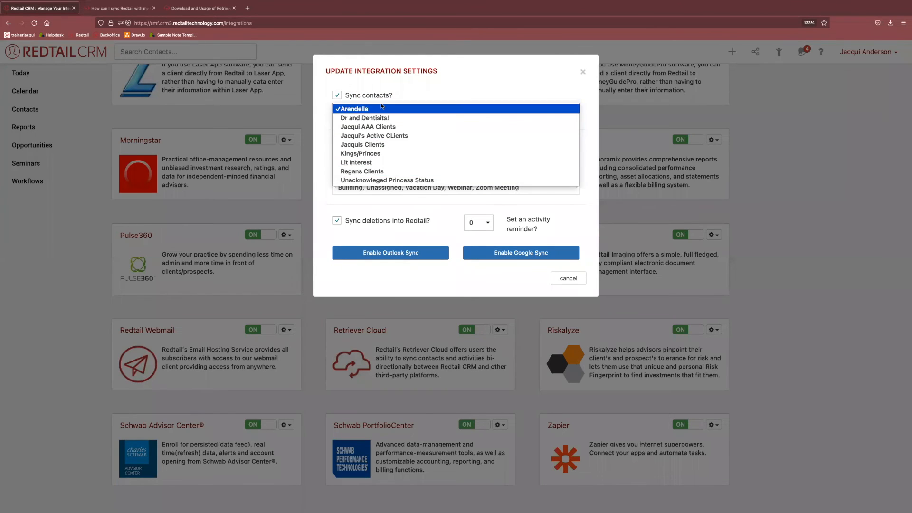
{"action": "left_click", "coordinate": [347, 94]}
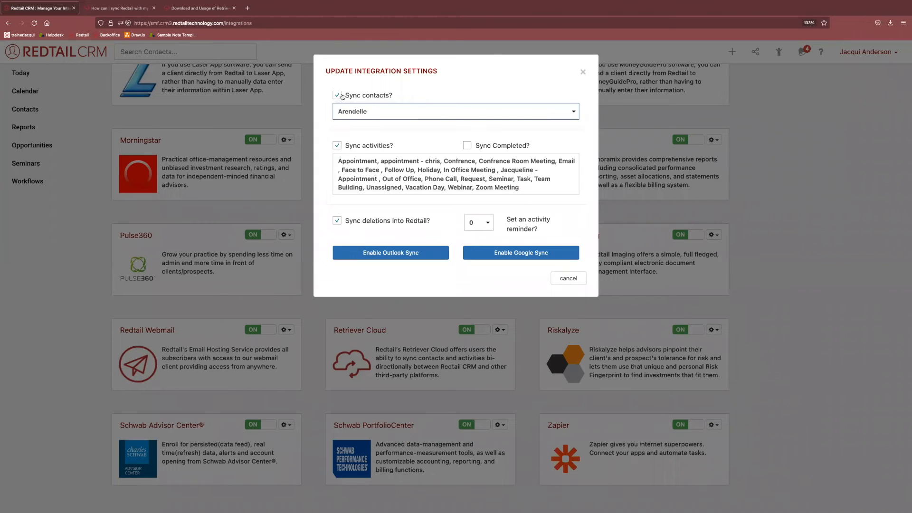
{"action": "left_click", "coordinate": [350, 98]}
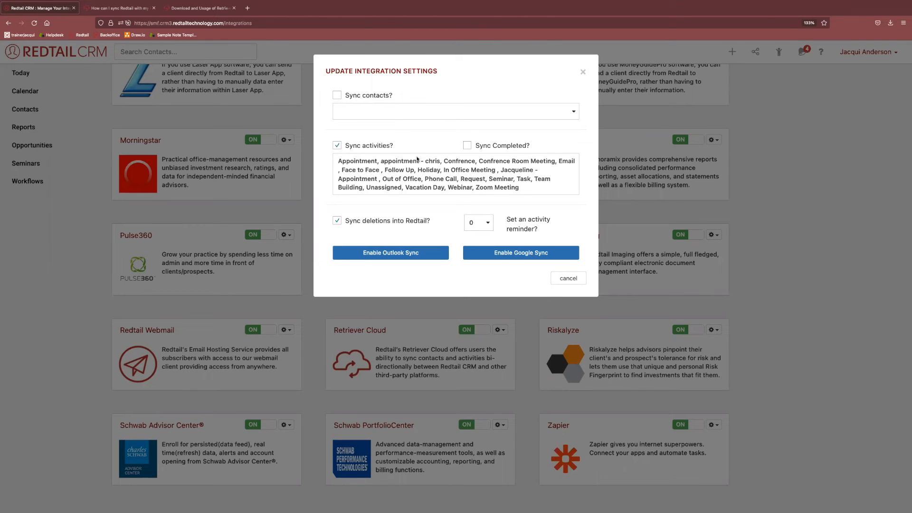
Exclude Zoom Meeting, Webinar, Vacation Day and Unassigned from the activity types that sync
{"action": "left_click", "coordinate": [367, 165]}
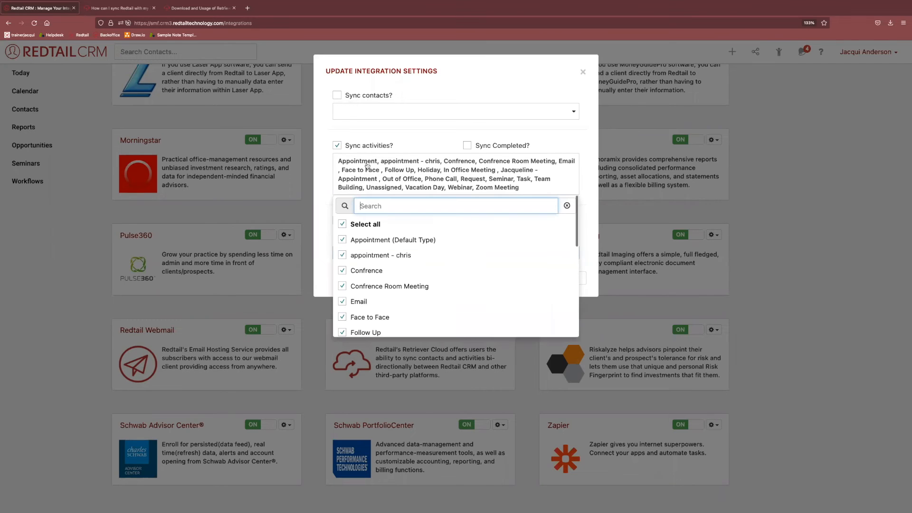
{"action": "scroll", "coordinate": [373, 317], "scroll_direction": "down", "scroll_amount": 2}
{"action": "scroll", "coordinate": [373, 317], "scroll_direction": "down", "scroll_amount": 4}
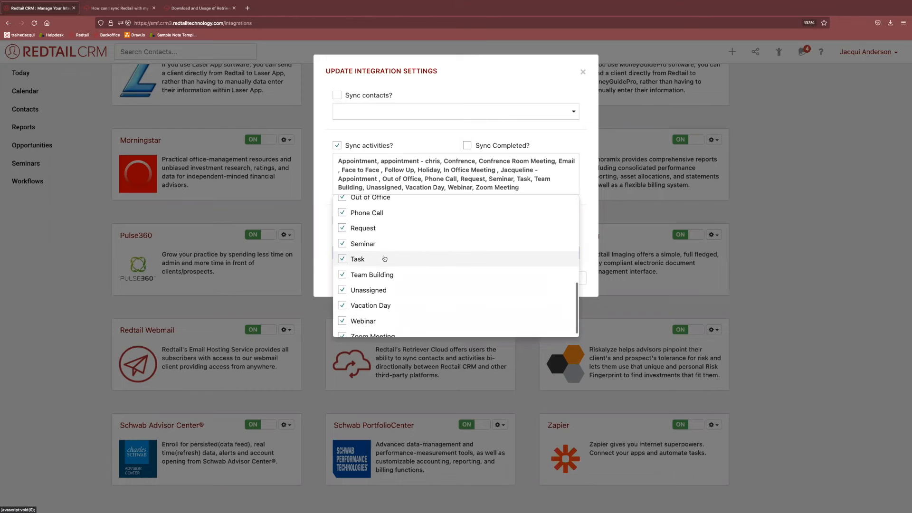
{"action": "scroll", "coordinate": [364, 267], "scroll_direction": "down", "scroll_amount": 1}
{"action": "left_click", "coordinate": [342, 329]}
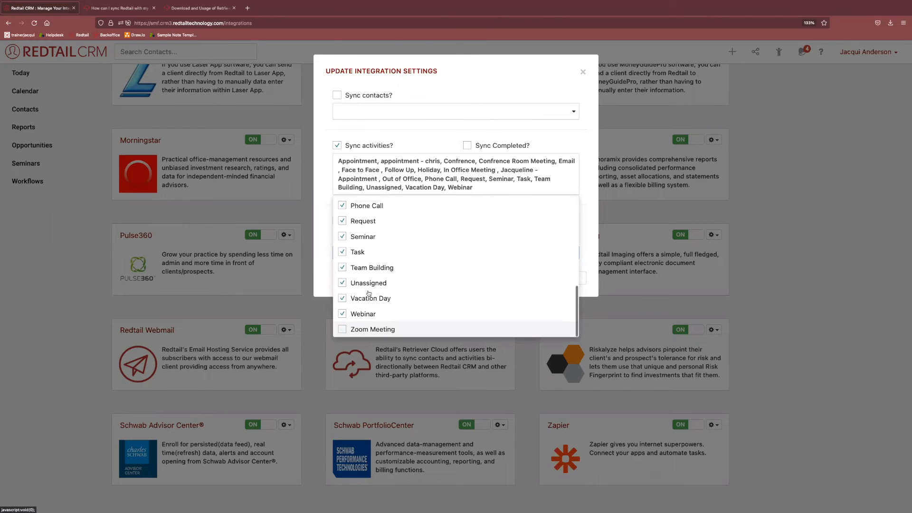
{"action": "left_click", "coordinate": [346, 317]}
{"action": "left_click", "coordinate": [343, 298]}
{"action": "left_click", "coordinate": [343, 283]}
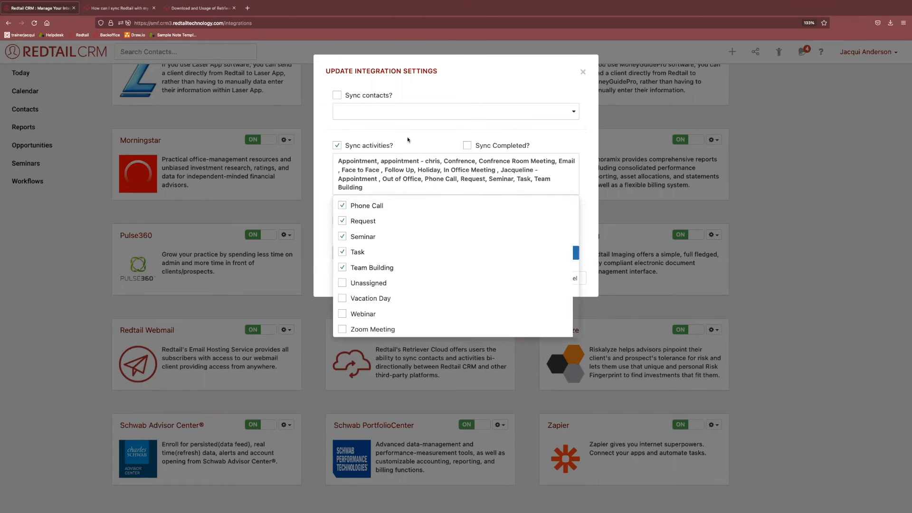
Reselect all activity types for syncing and close the activity type list
{"action": "left_click", "coordinate": [465, 179]}
{"action": "left_click", "coordinate": [414, 177]}
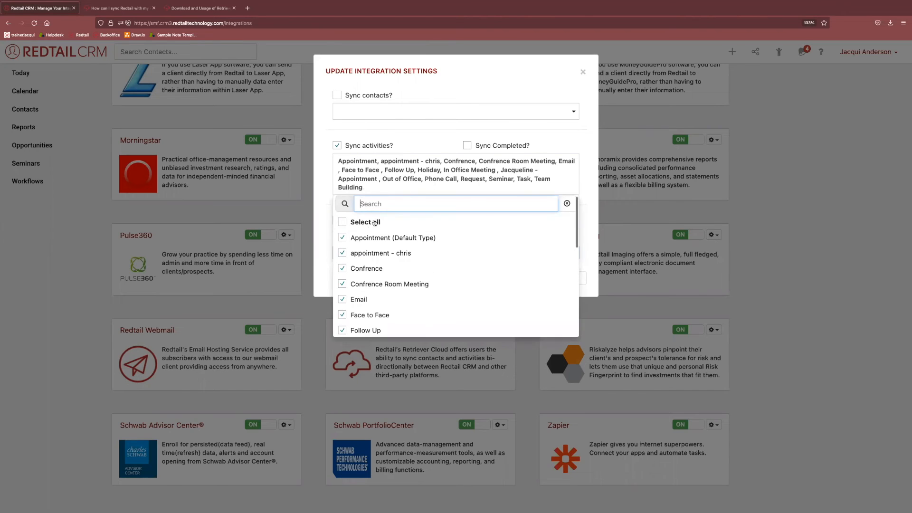
{"action": "left_click", "coordinate": [343, 222]}
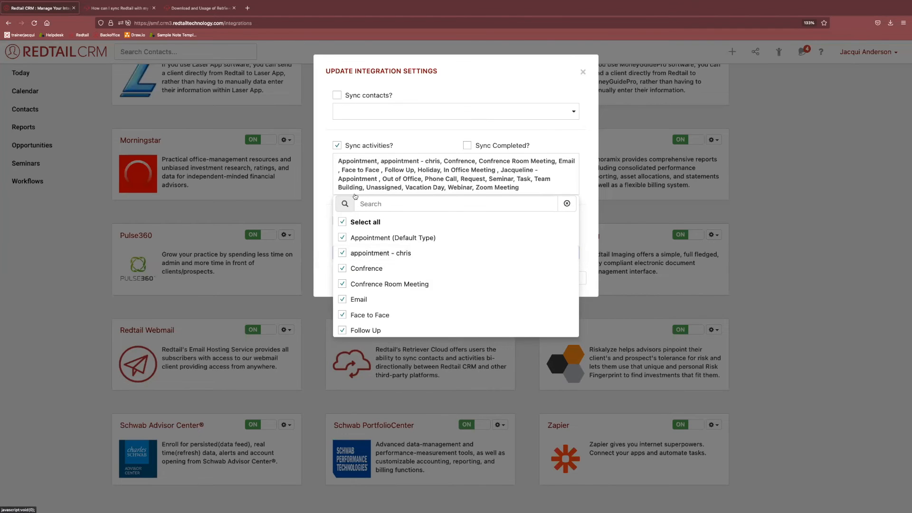
{"action": "left_click", "coordinate": [331, 207]}
Include completed activities in the Retriever Cloud activity sync
{"action": "left_click", "coordinate": [468, 145]}
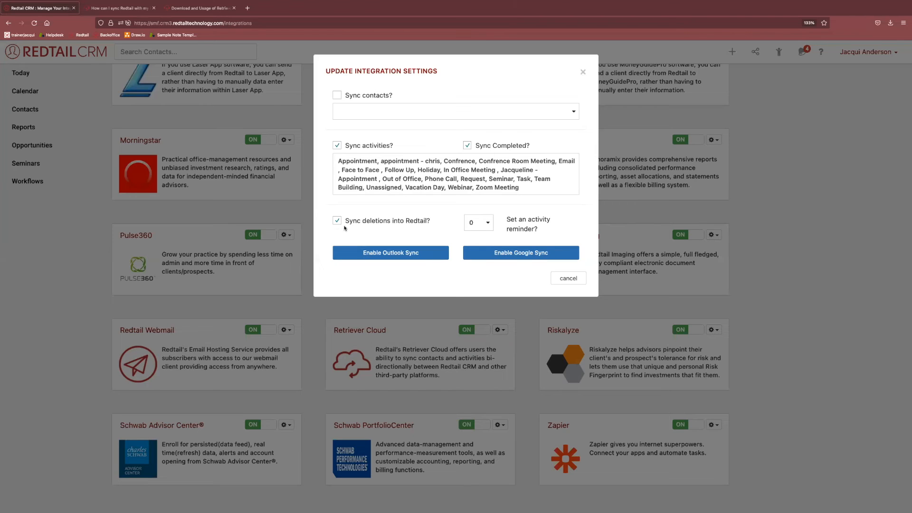
{"action": "left_click_drag", "start_coordinate": [345, 221], "coordinate": [431, 227]}
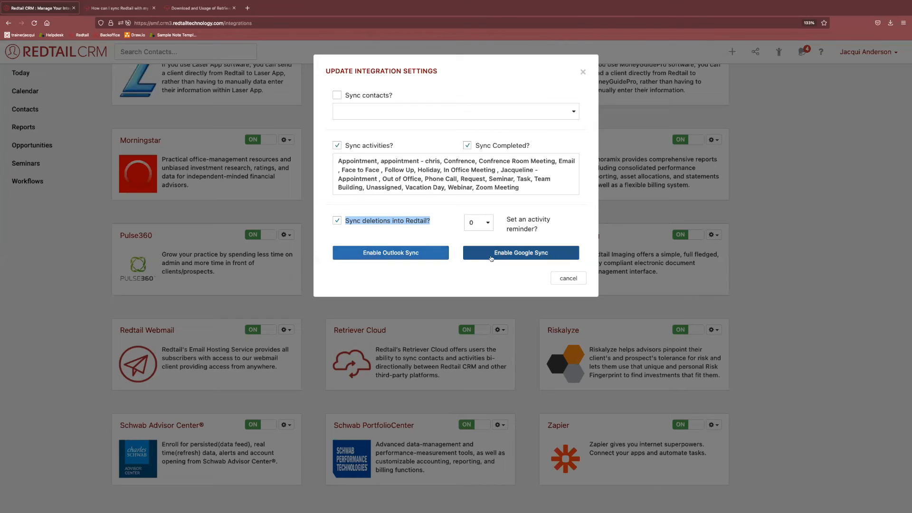
{"action": "left_click", "coordinate": [421, 243]}
Enable Google Sync and authorize Retriever Cloud with the Gmail account
{"action": "left_click", "coordinate": [509, 255]}
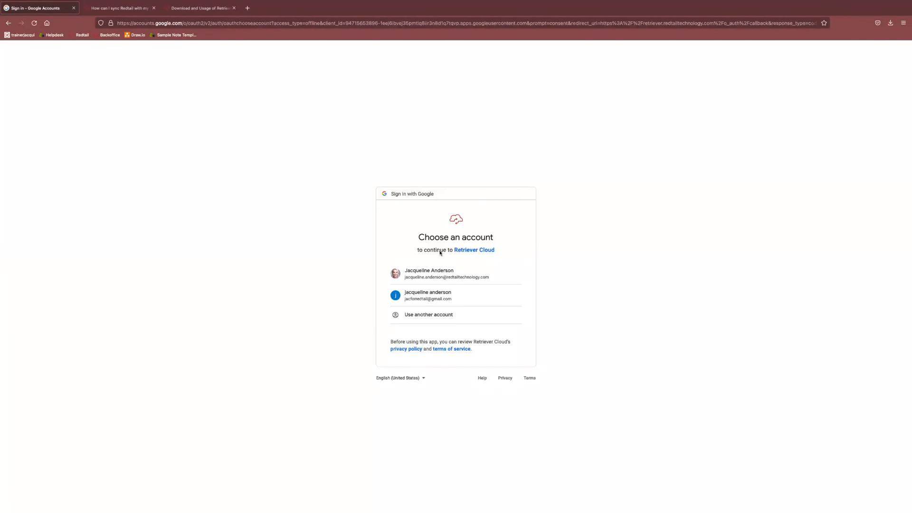
{"action": "left_click", "coordinate": [427, 301]}
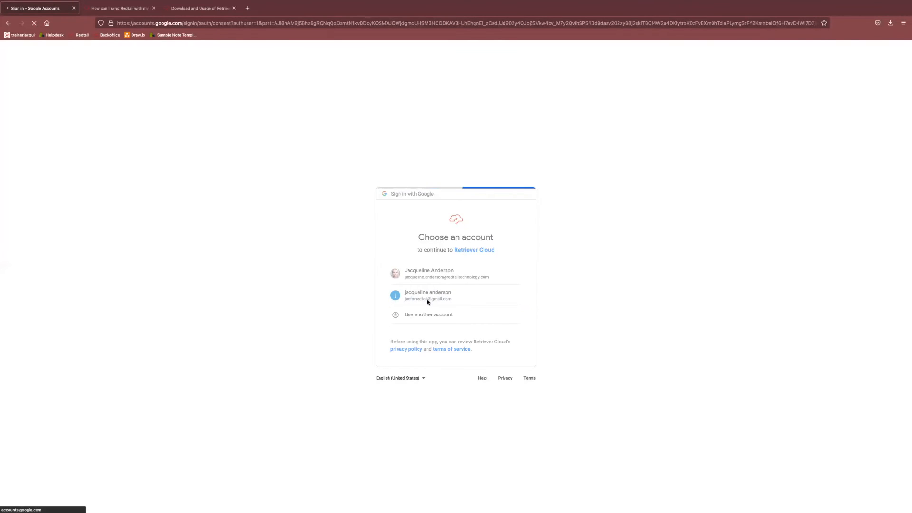
{"action": "left_click", "coordinate": [474, 379]}
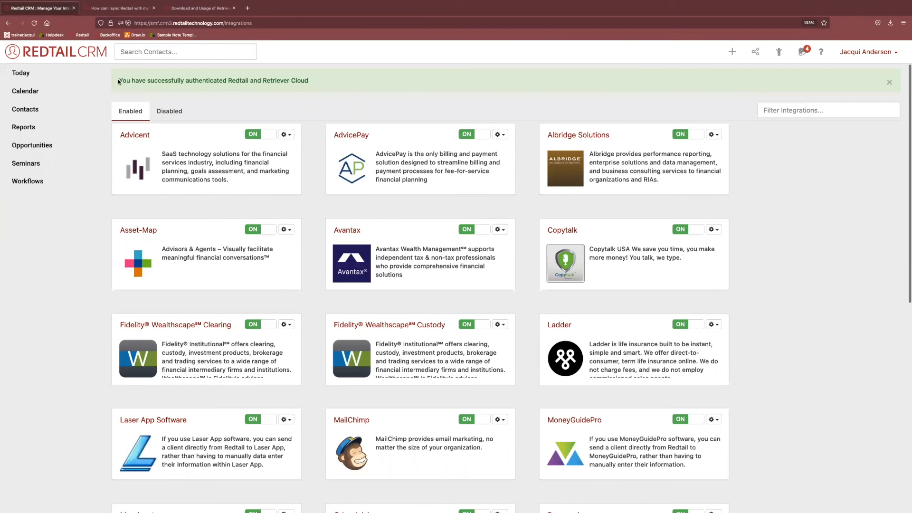
{"action": "left_click_drag", "start_coordinate": [119, 82], "coordinate": [272, 86]}
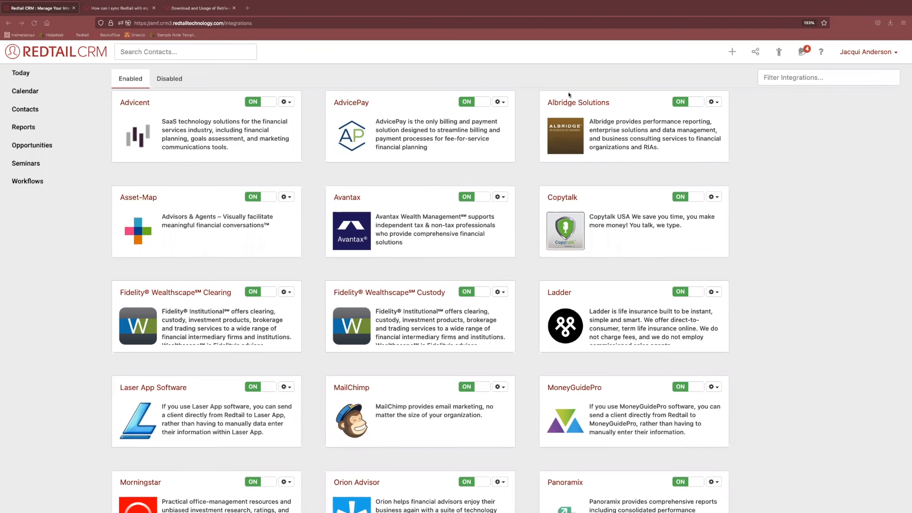
Switch to the PowerPoint presentation and advance from the Retriever Cloud table to the Outlook calendar slide
{"action": "key", "text": "ctrl+Up"}
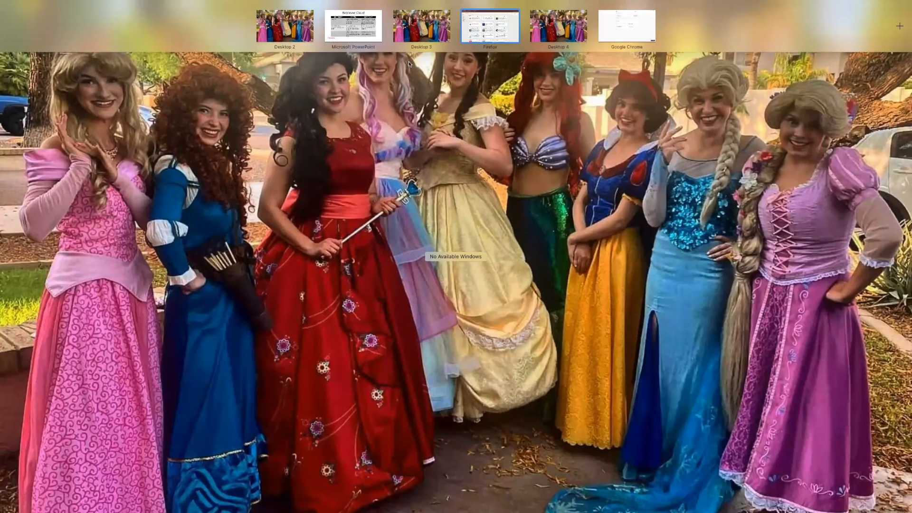
{"action": "left_click", "coordinate": [368, 29]}
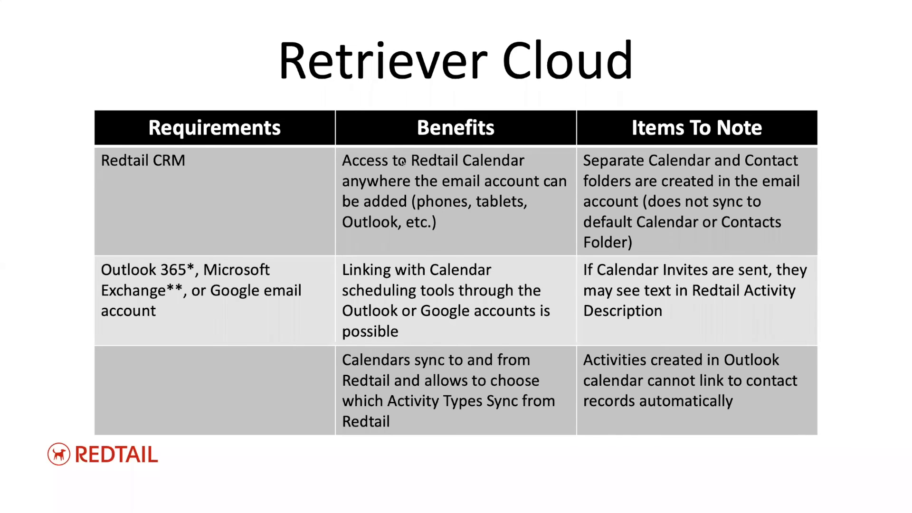
{"action": "left_click", "coordinate": [589, 160]}
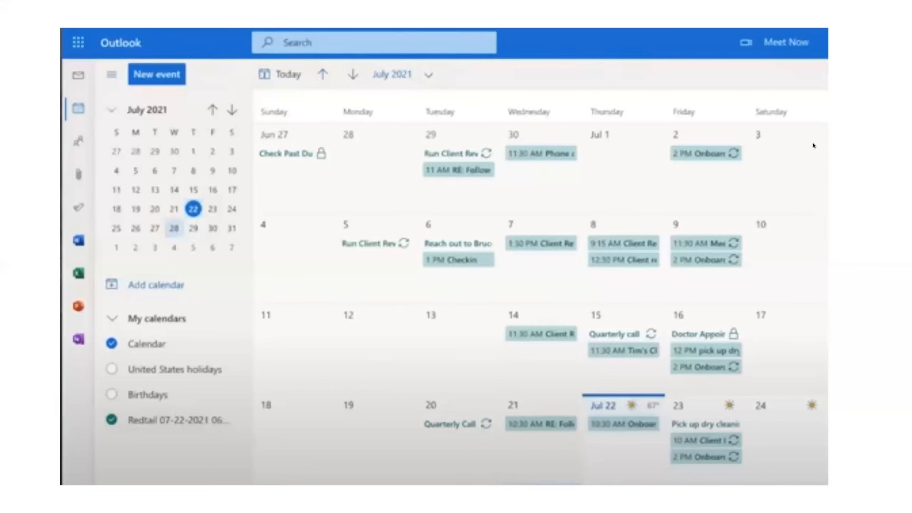
Switch to Firefox, review the Retriever Cloud settings with the option to disable Google Sync, and close them without changes
{"action": "key", "text": "ctrl+Up"}
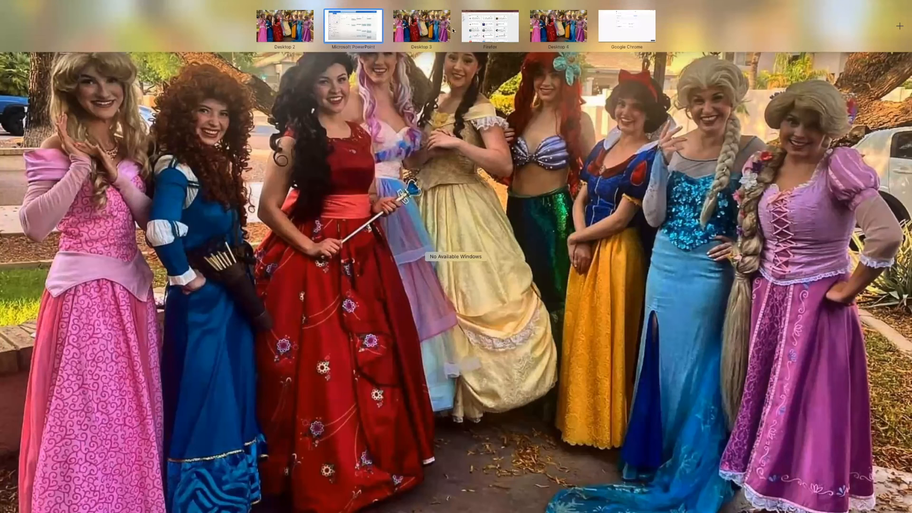
{"action": "left_click", "coordinate": [483, 33]}
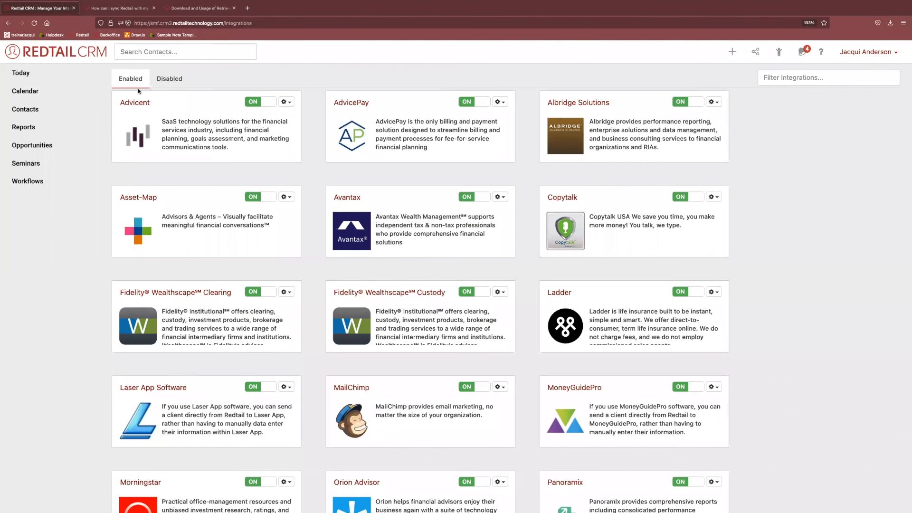
{"action": "scroll", "coordinate": [524, 370], "scroll_direction": "down", "scroll_amount": 10}
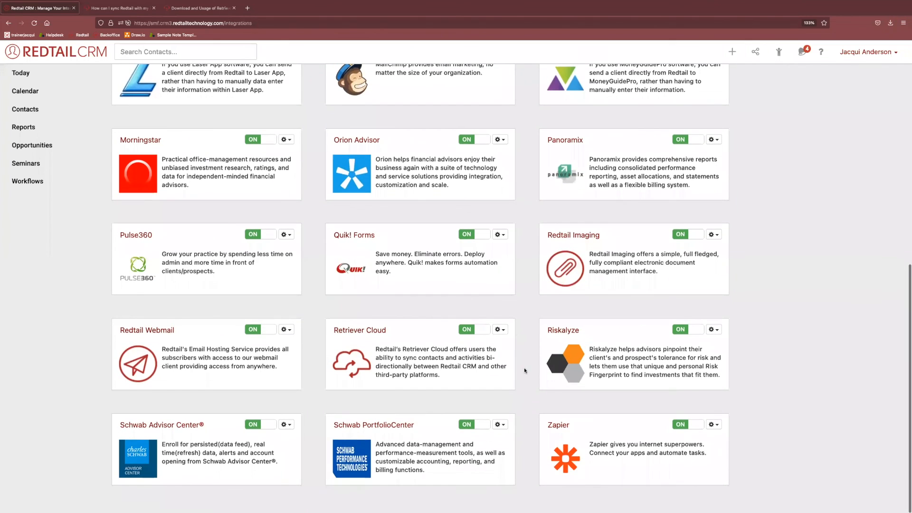
{"action": "left_click", "coordinate": [499, 329]}
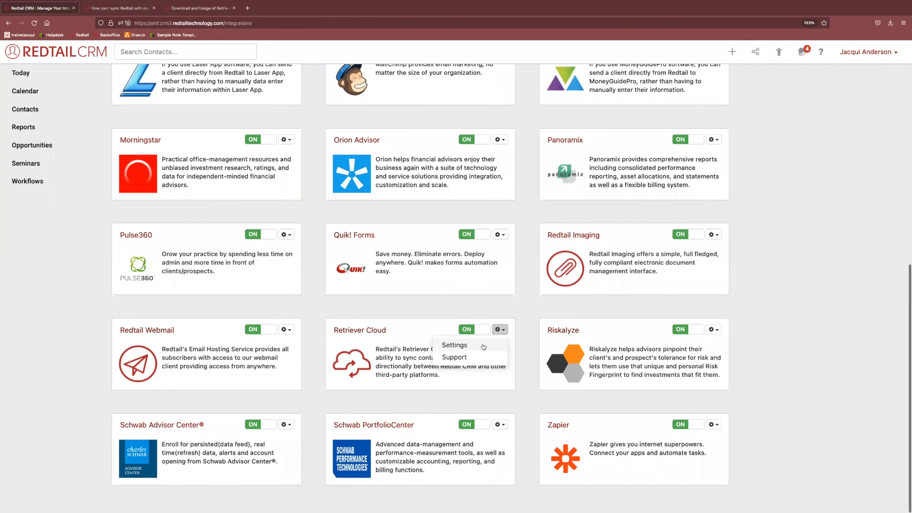
{"action": "left_click", "coordinate": [513, 338]}
{"action": "left_click", "coordinate": [502, 331]}
{"action": "left_click", "coordinate": [483, 345]}
{"action": "left_click", "coordinate": [483, 345]}
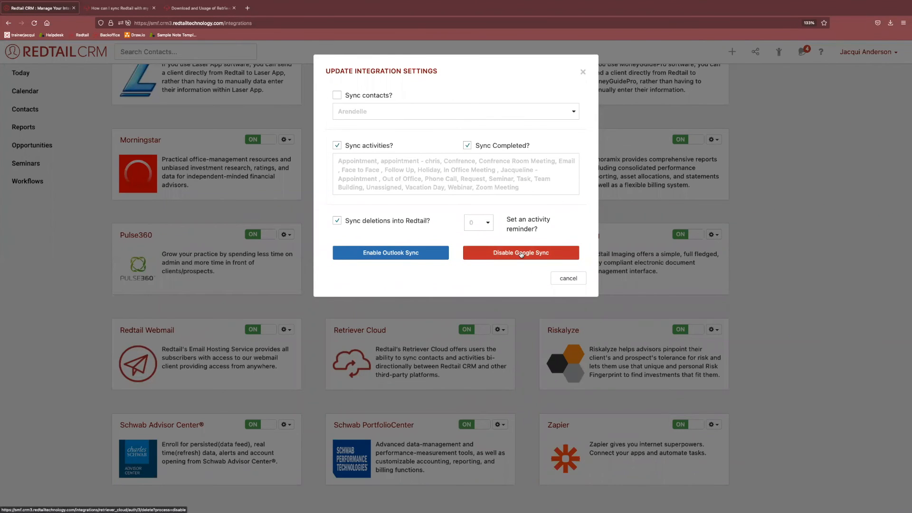
{"action": "left_click", "coordinate": [583, 72]}
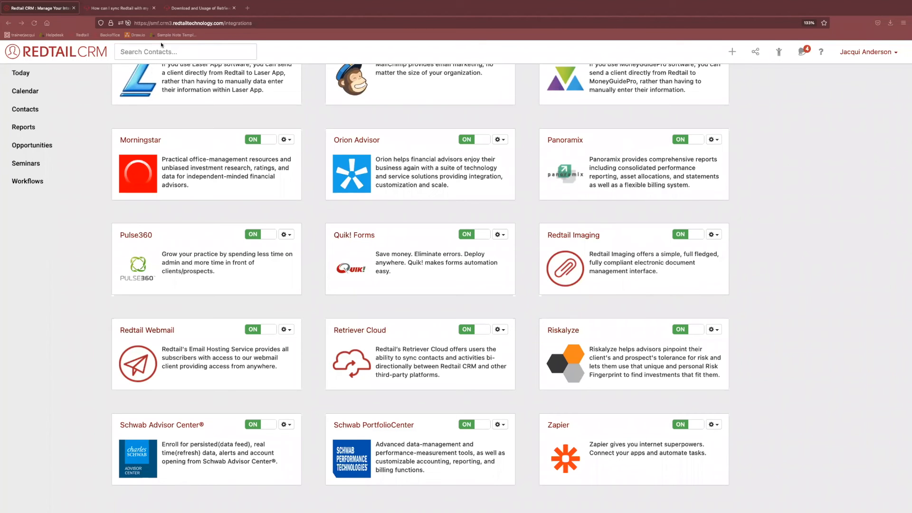
Return to the Outlook calendar slide in the PowerPoint presentation
{"action": "key", "text": "ctrl+Up"}
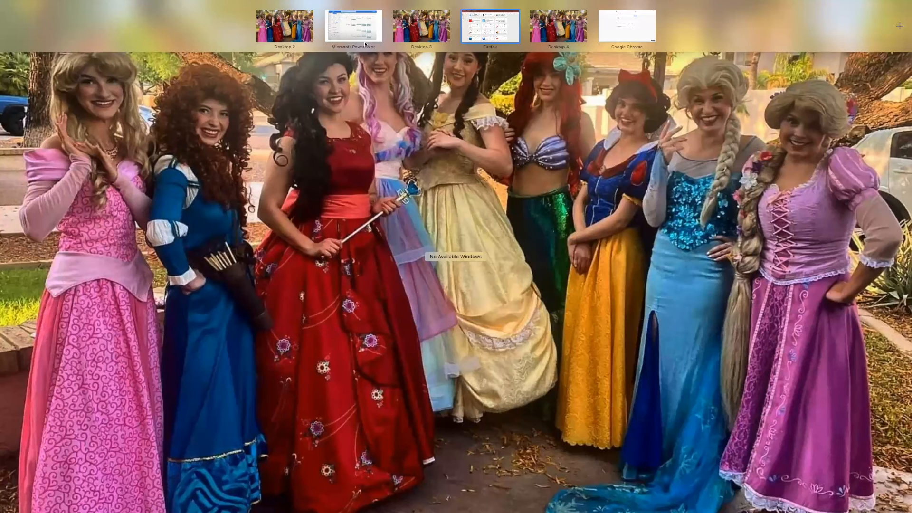
{"action": "left_click", "coordinate": [363, 40]}
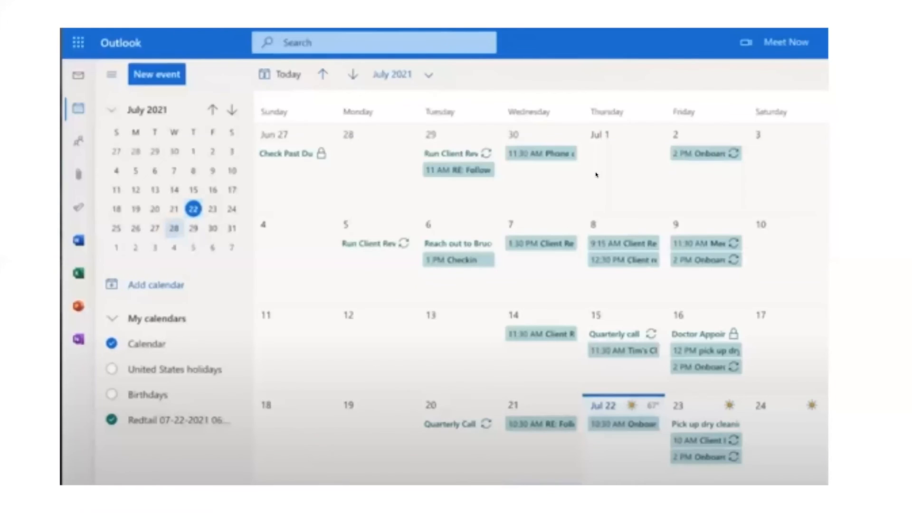